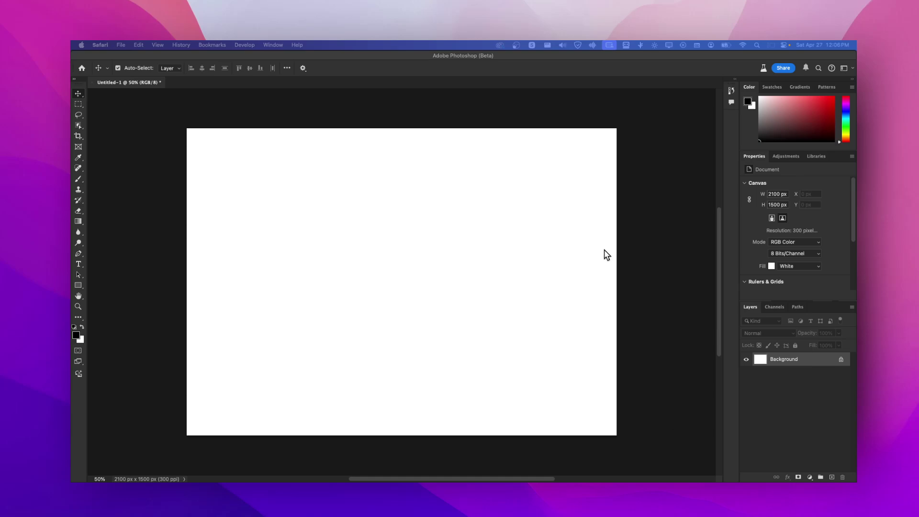
Bring the Photoshop (Beta) window with the blank canvas to the front
left_click(503, 57)
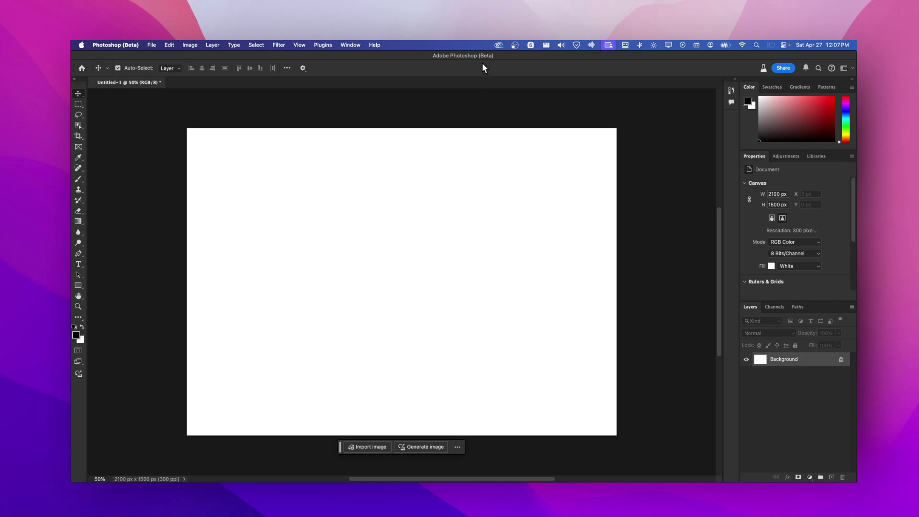
Browse Creative Cloud's Home and Beta apps pages and its search, then close the app
left_click(495, 46)
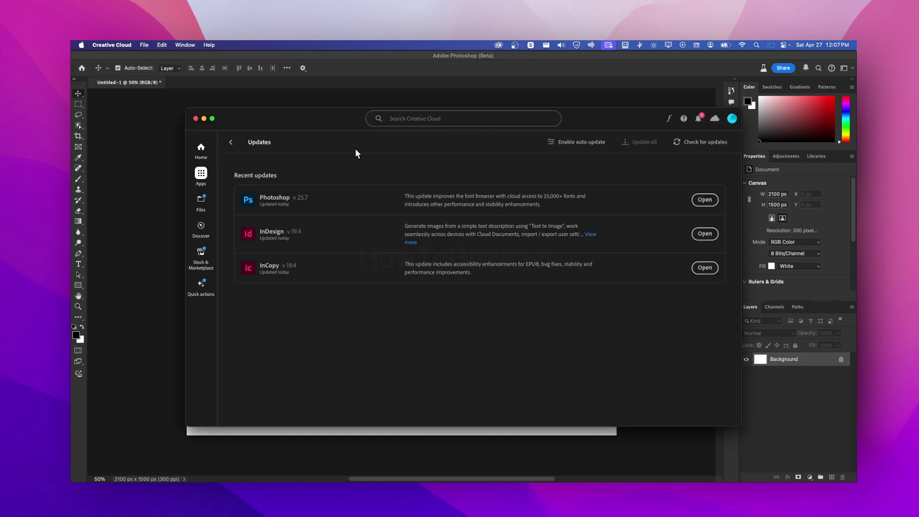
left_click(205, 158)
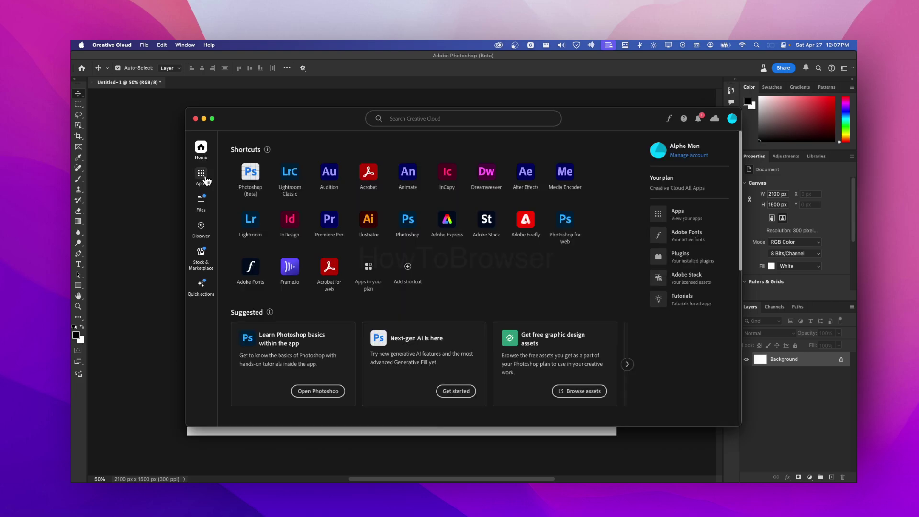
left_click(205, 177)
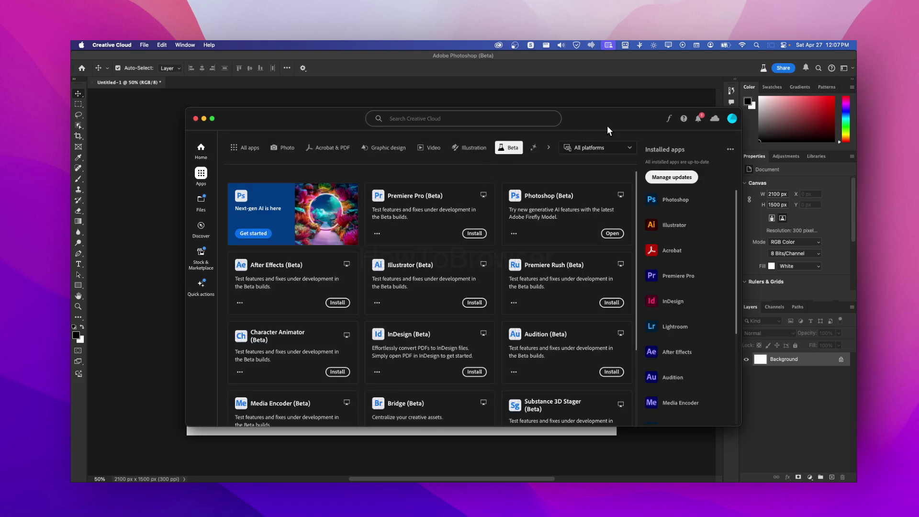
left_click(508, 115)
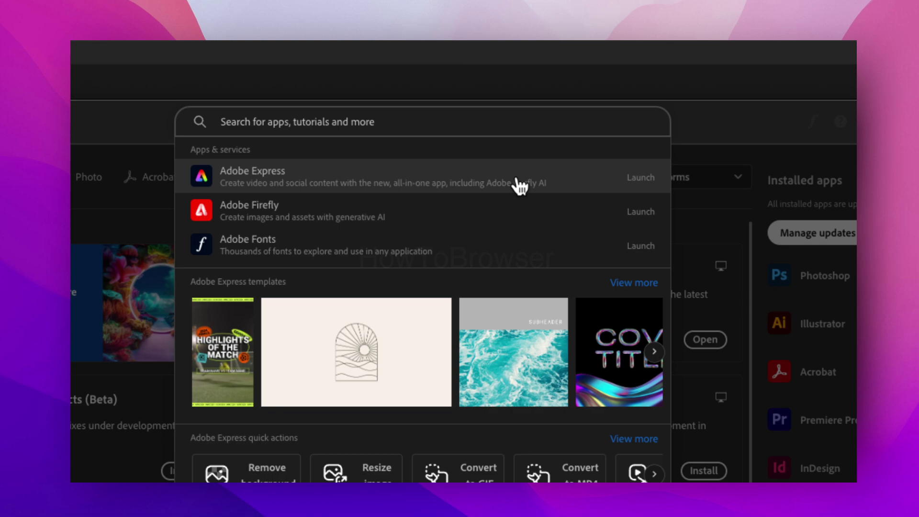
left_click(594, 124)
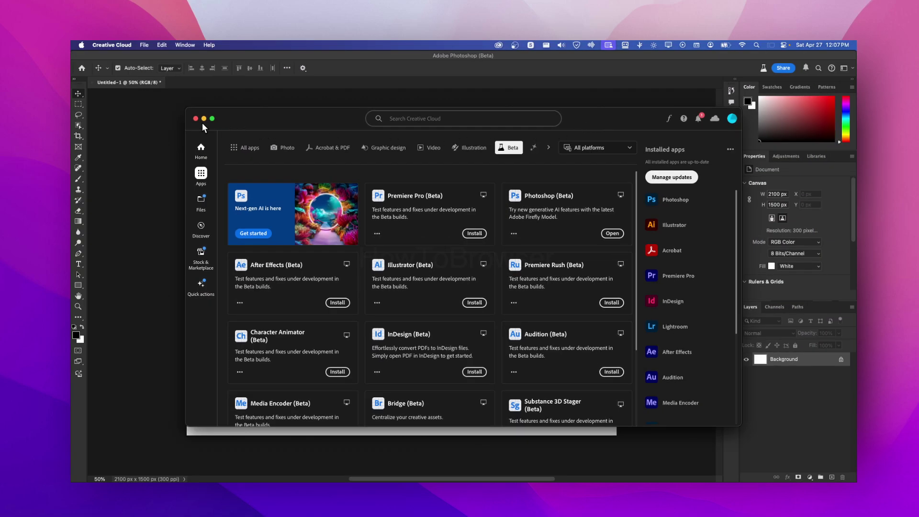
left_click(195, 119)
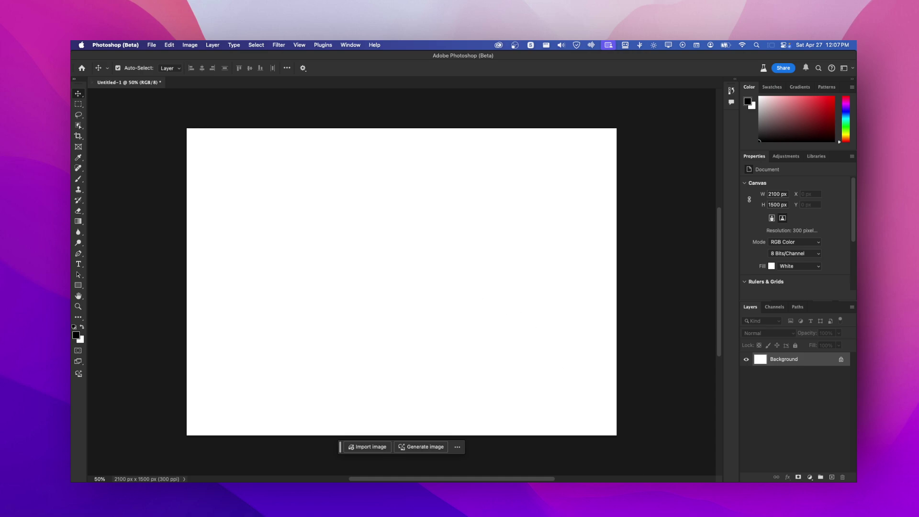
Open landscape-8487906_1920.jpg from Finder as its own document and switch to Rectangular Marquee
left_click_drag(431, 316, 410, 272)
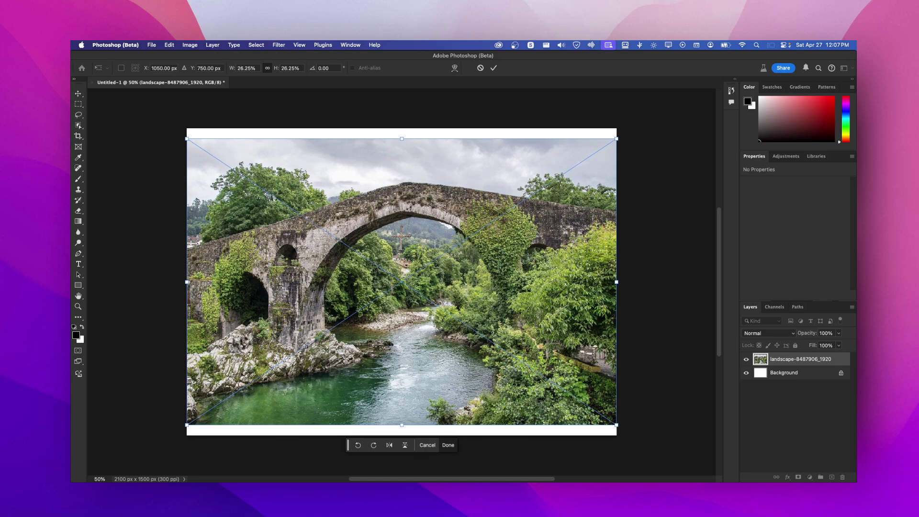
left_click_drag(404, 273, 301, 81)
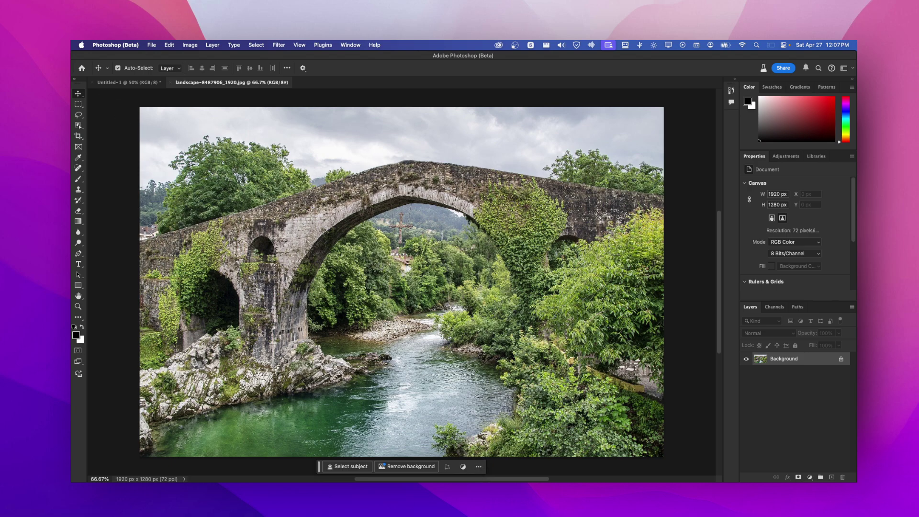
key("m")
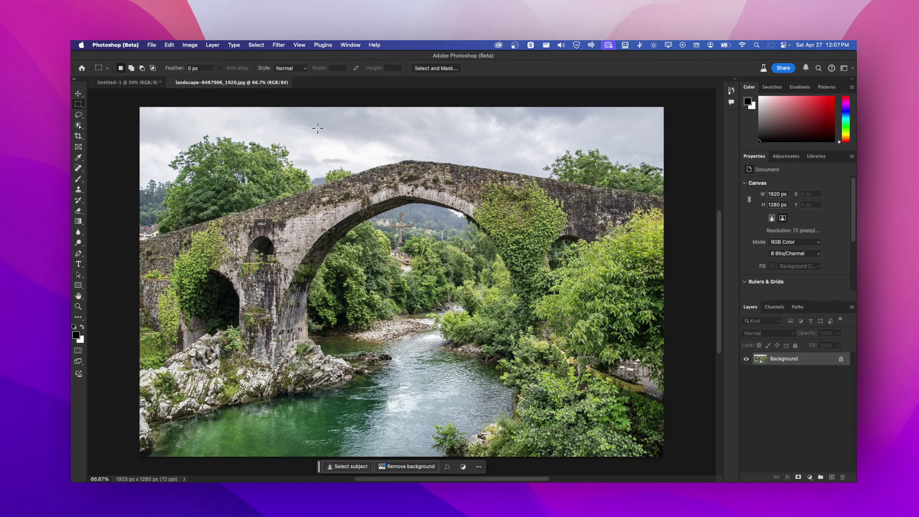
Generative Fill 'add waterfall' over the bridge centre and sky, using the waterfall photo as reference
left_click_drag(312, 123, 495, 313)
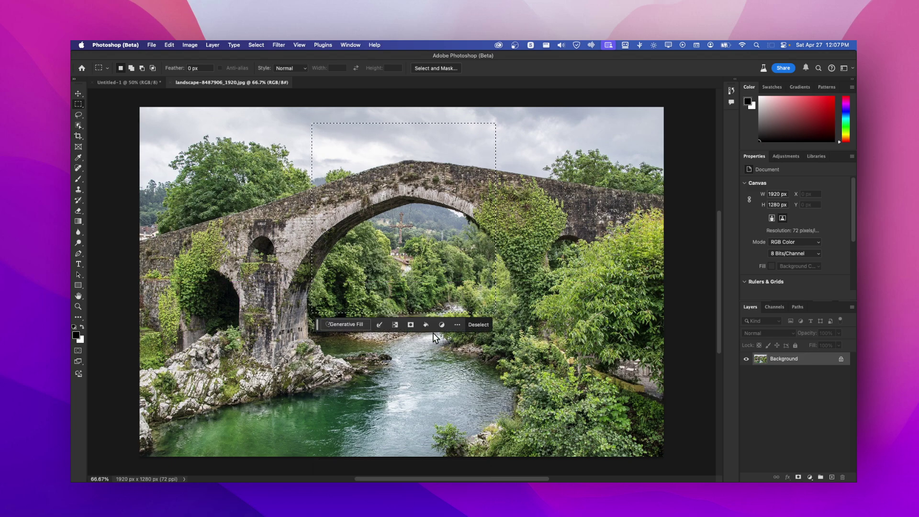
left_click(346, 323)
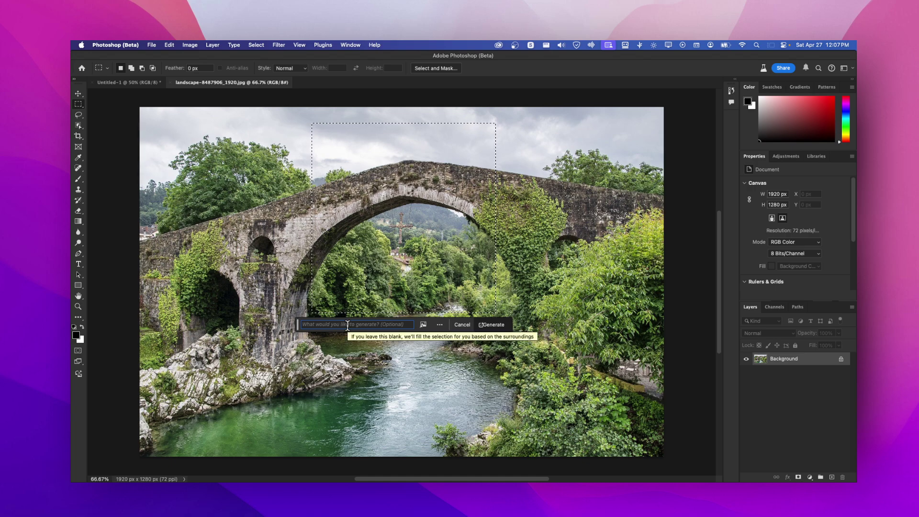
type("add waterfa")
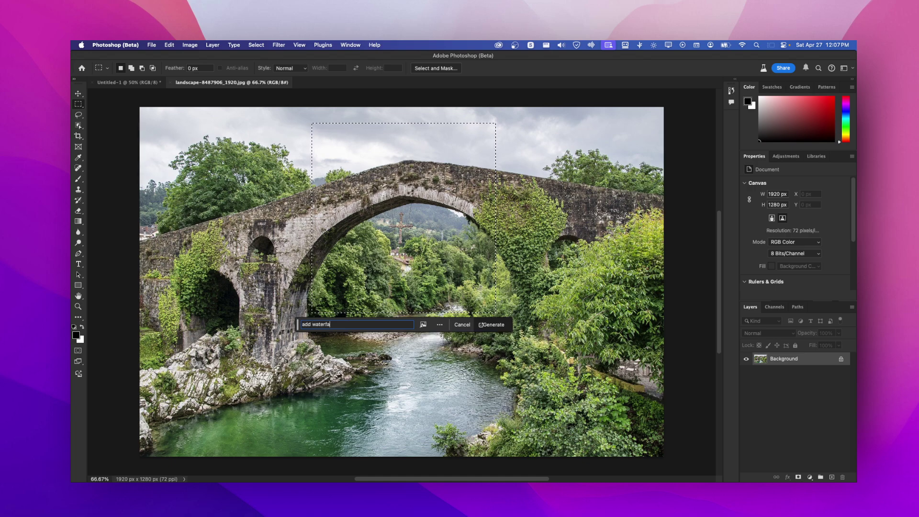
type("ll")
left_click(424, 325)
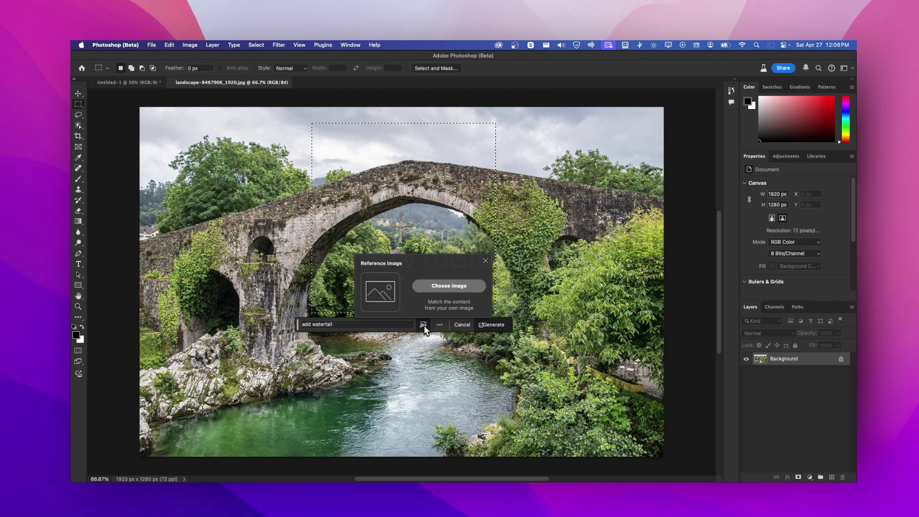
left_click(434, 287)
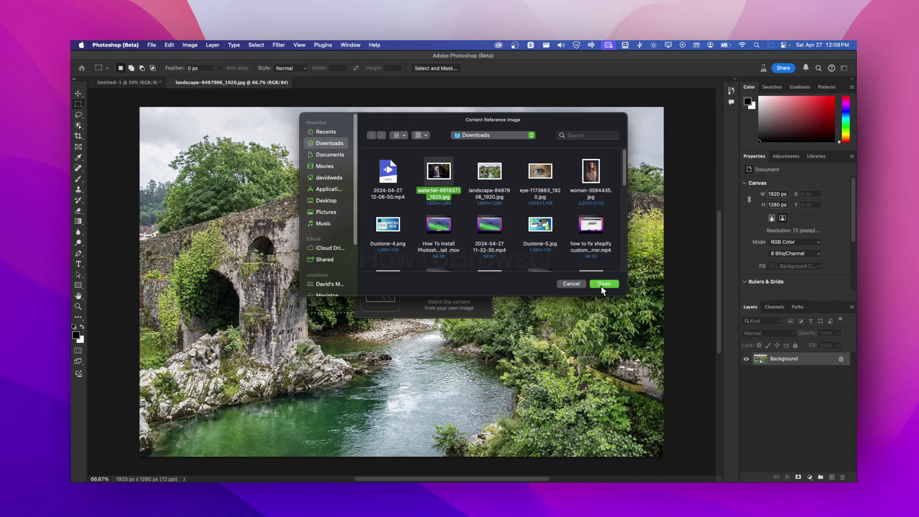
left_click(601, 285)
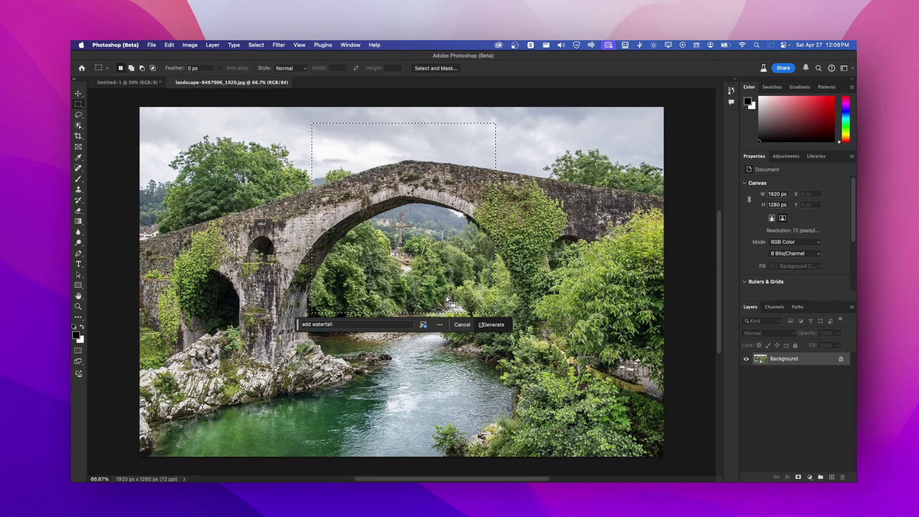
left_click(420, 324)
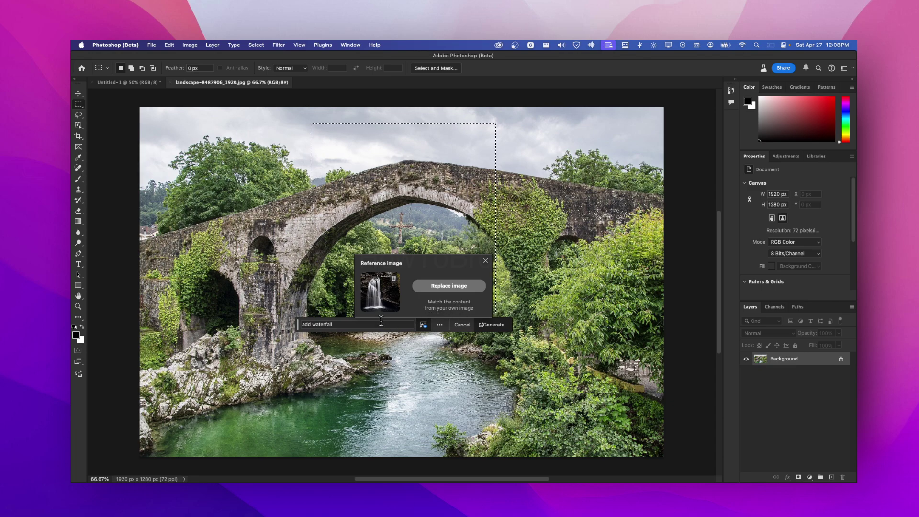
left_click(491, 325)
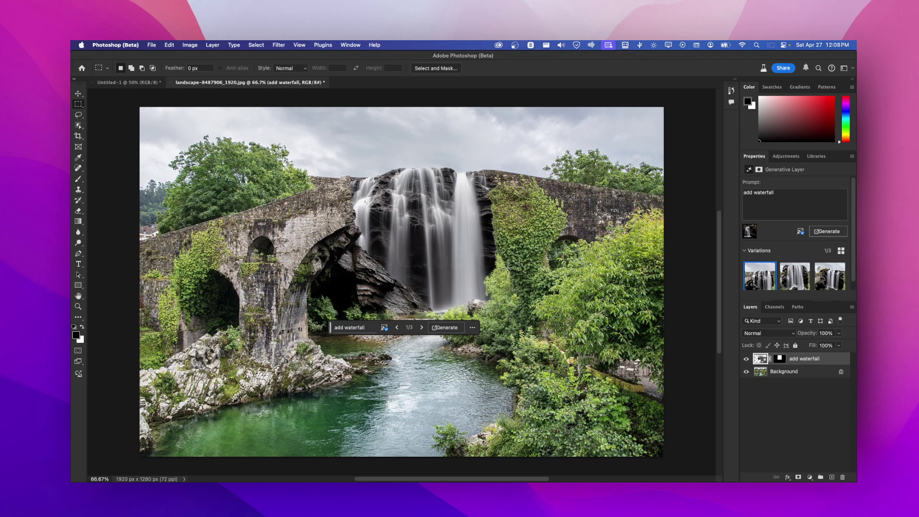
Compare the three waterfall variations and the reference image, settling on variation 1
left_click(420, 330)
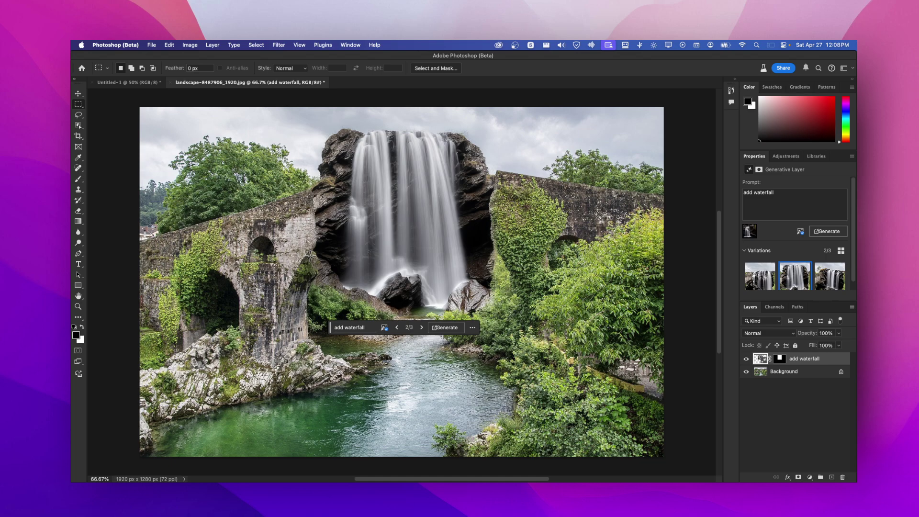
left_click(386, 331)
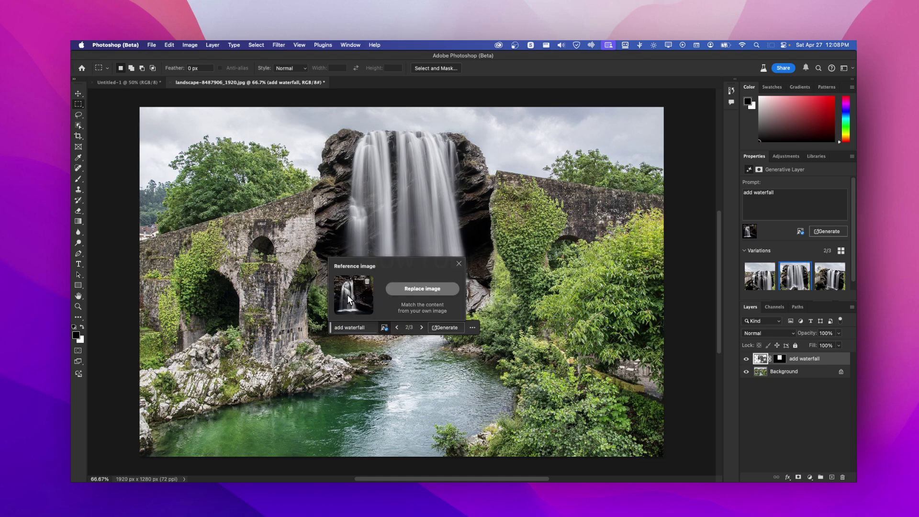
left_click(421, 327)
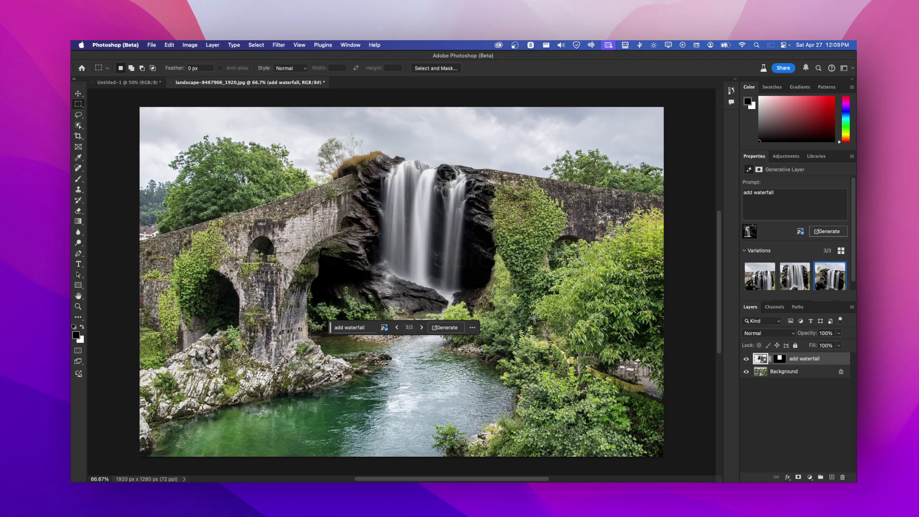
left_click(794, 276)
left_click(760, 276)
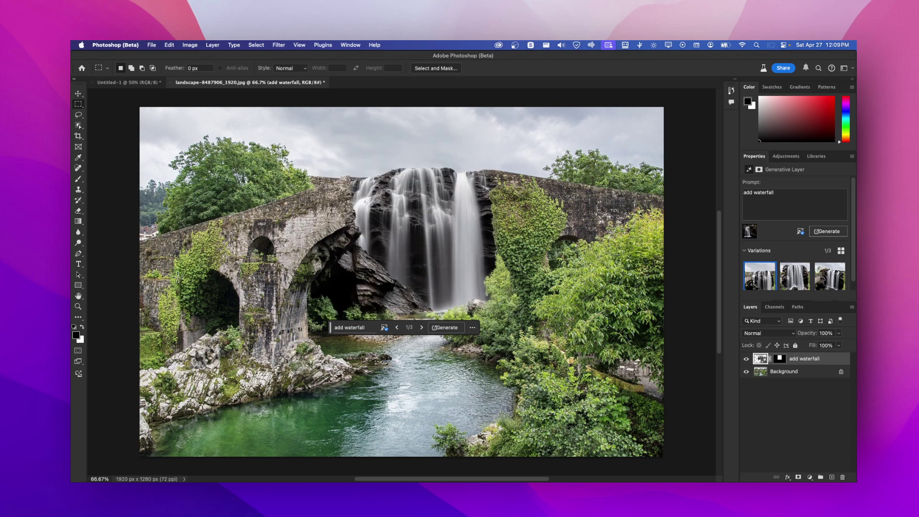
Generate 'waterfall' under the left arch with waterfall-6619377_1920.jpg as reference, keeping variation 3
left_click_drag(148, 260, 251, 382)
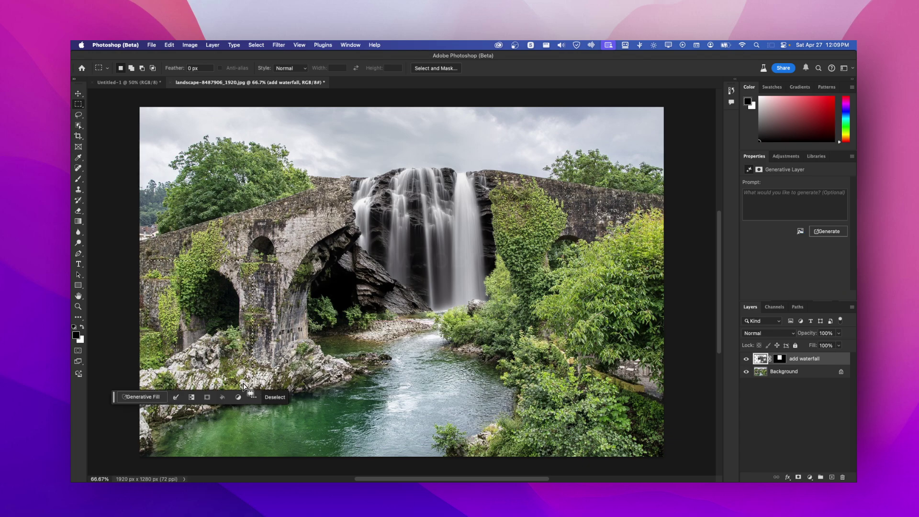
left_click(164, 395)
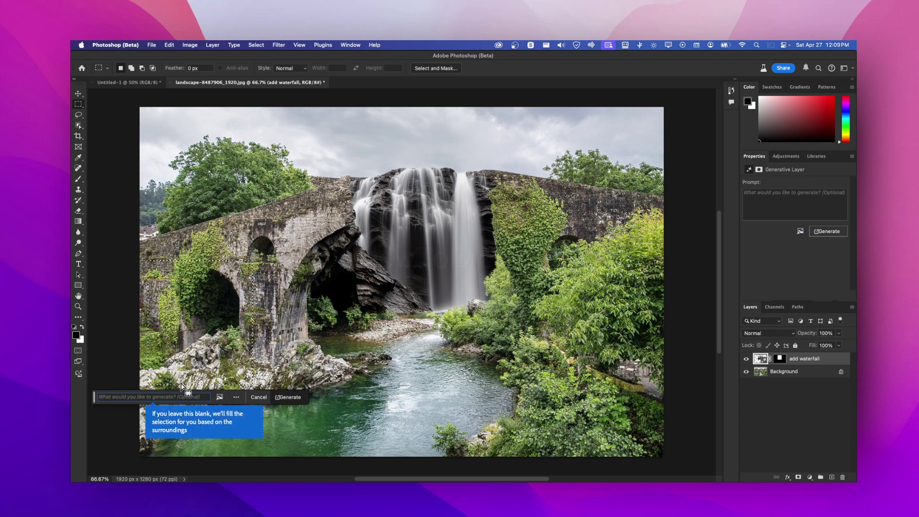
type("waterfall")
left_click(219, 397)
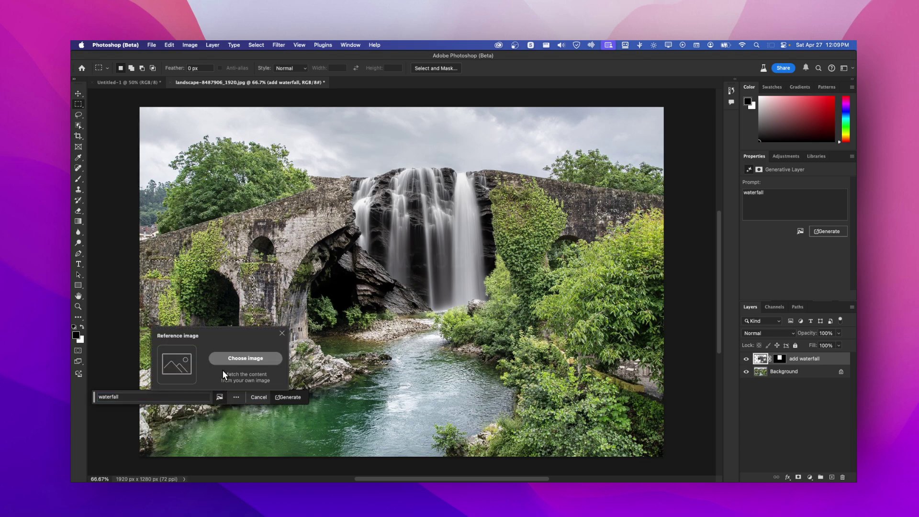
left_click(246, 358)
left_click(447, 176)
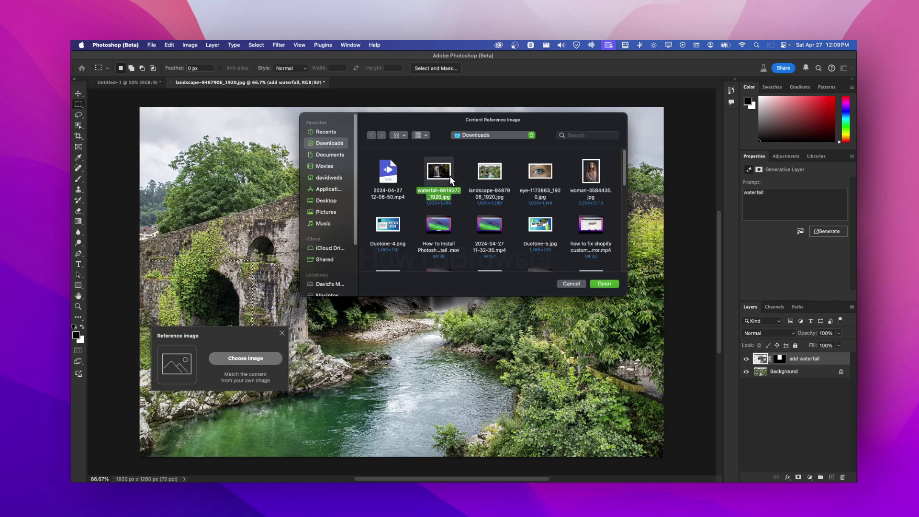
left_click(600, 285)
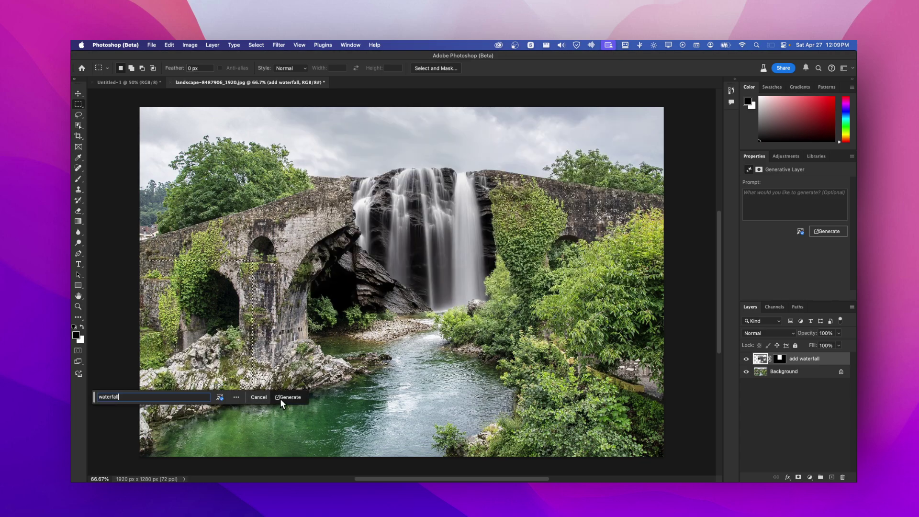
left_click(279, 398)
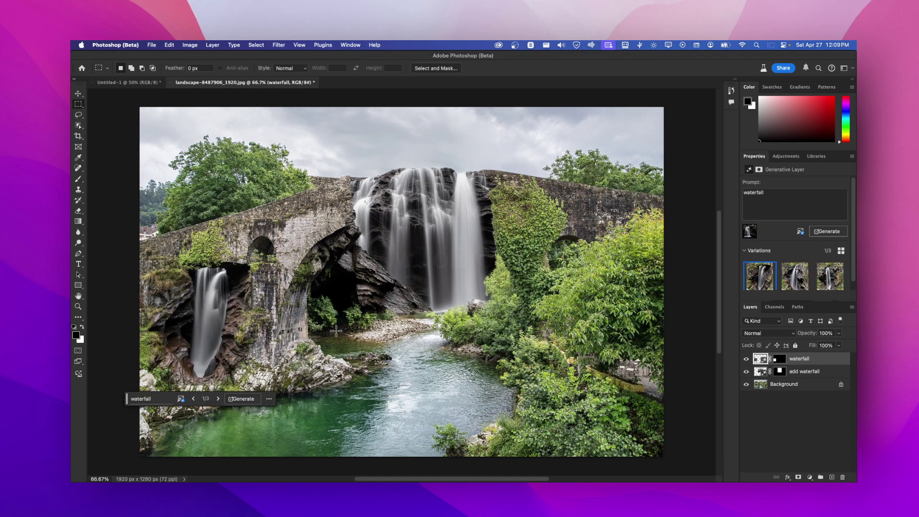
left_click(219, 399)
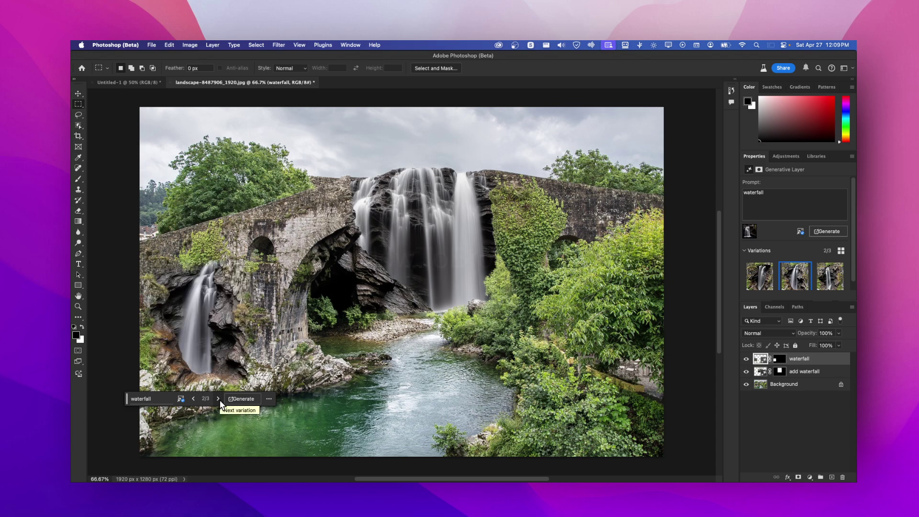
left_click(219, 400)
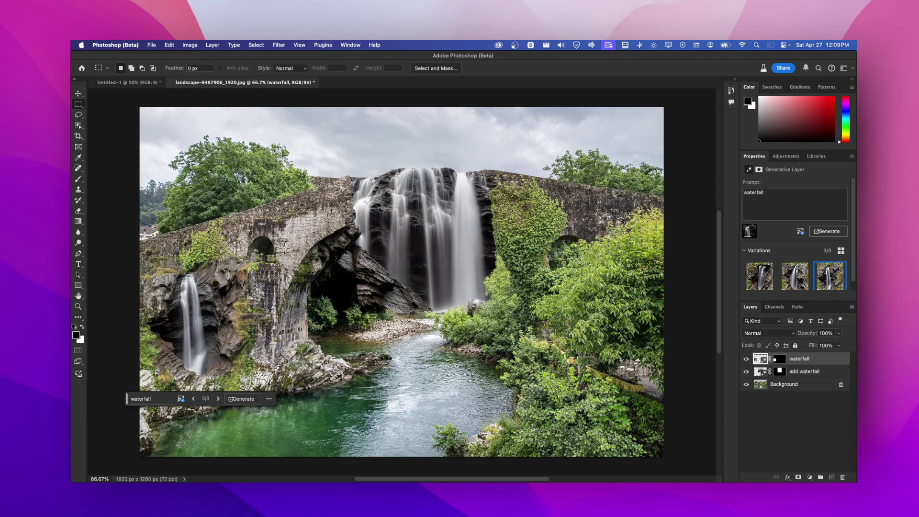
Fill the bridge's left half down to the river with 'waterfall' using the reference photo, variation 2
left_click_drag(138, 195, 460, 413)
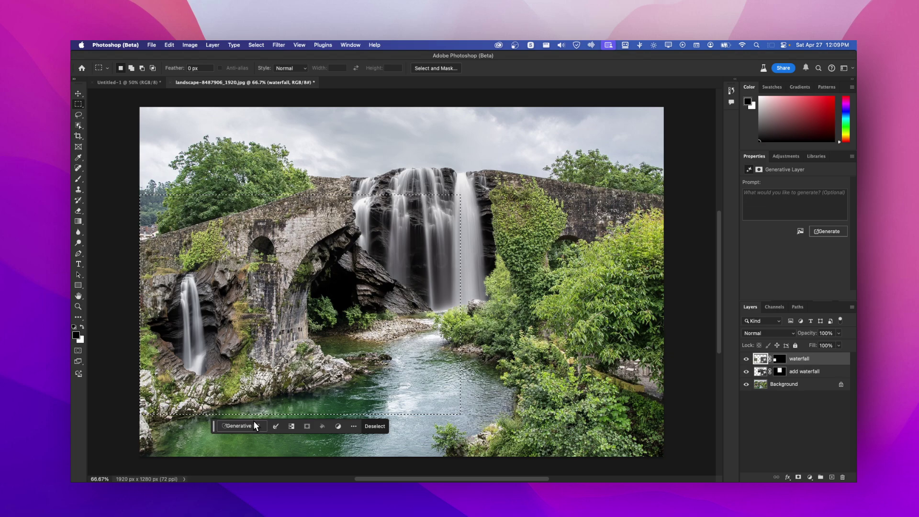
left_click(257, 425)
left_click(320, 426)
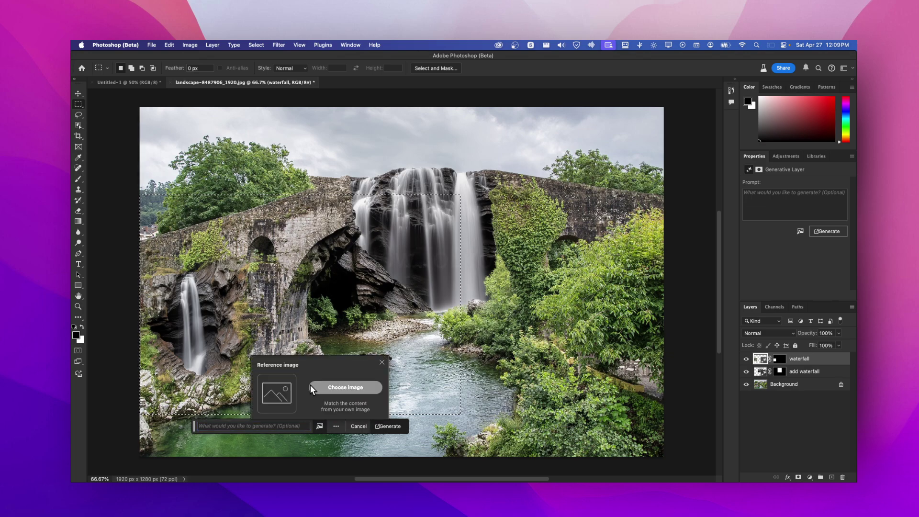
left_click(330, 387)
left_click(430, 177)
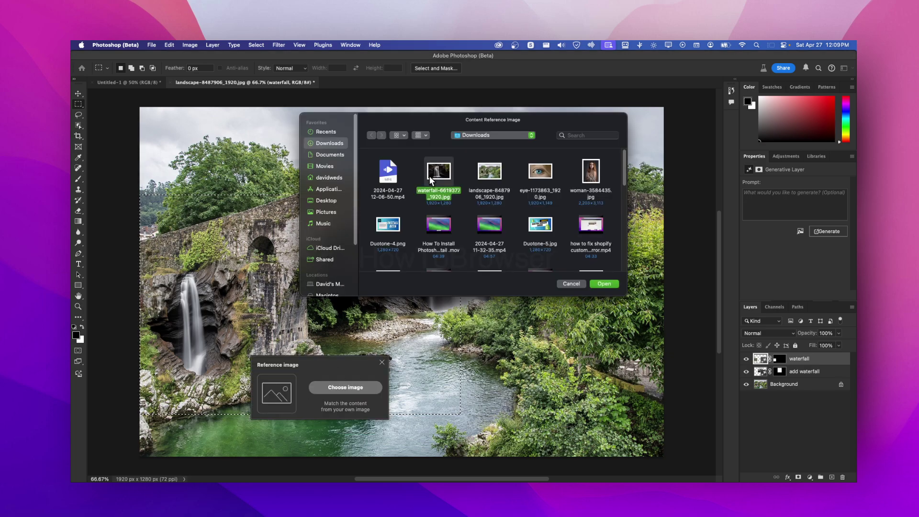
left_click(614, 284)
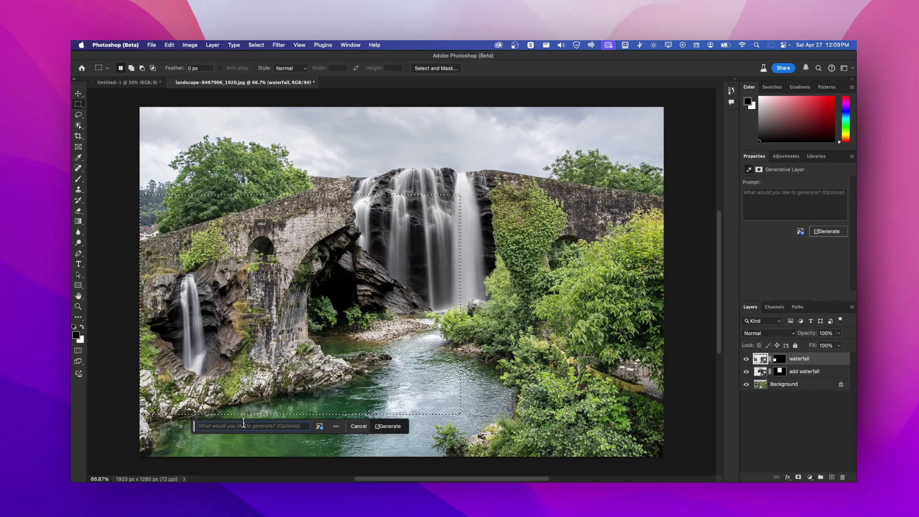
type("waterfall")
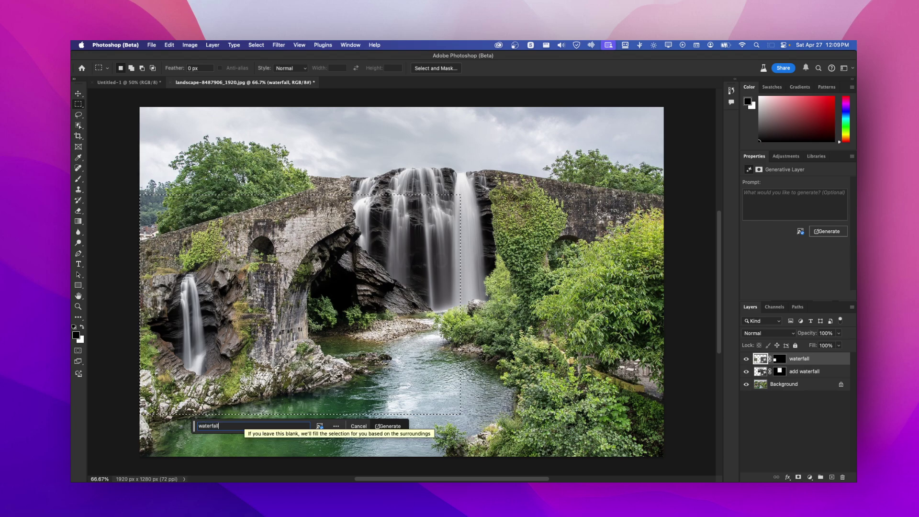
key("Return")
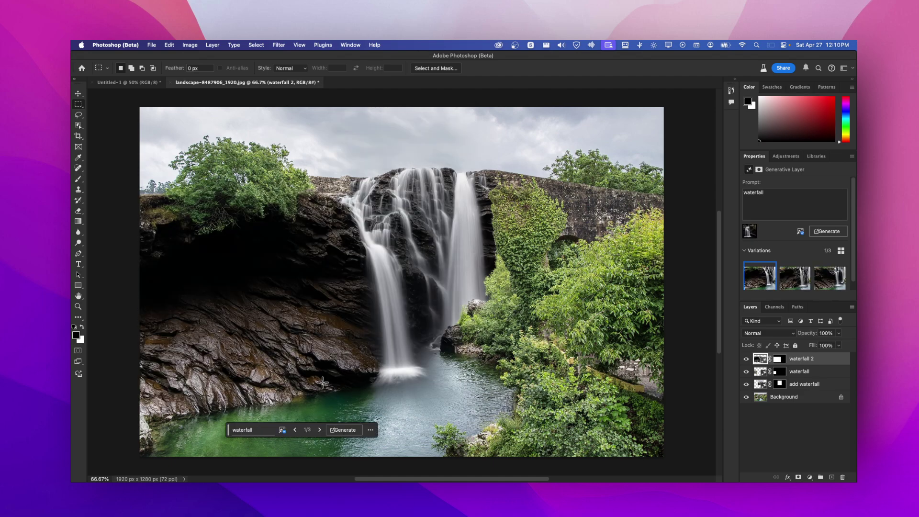
left_click(319, 430)
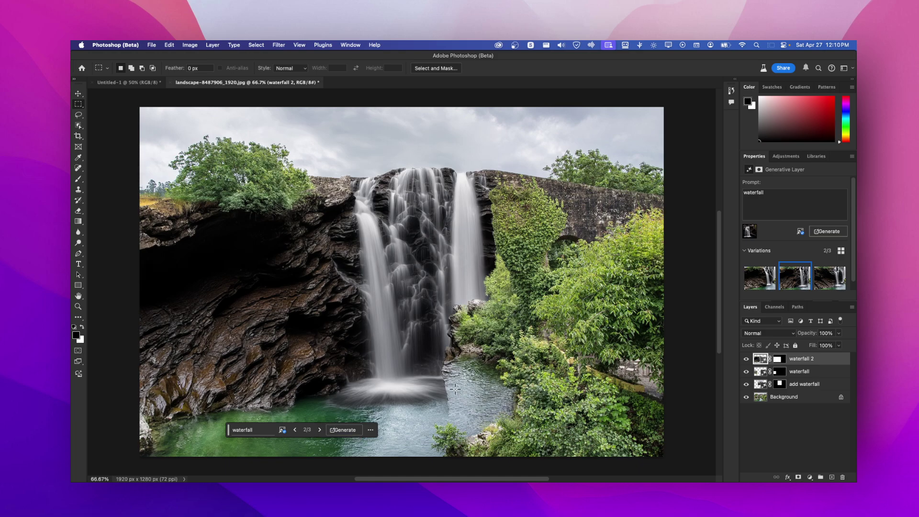
Generative Fill 'add water' across the lower scene around the river, keeping variation 2 of 3
left_click_drag(514, 341, 116, 460)
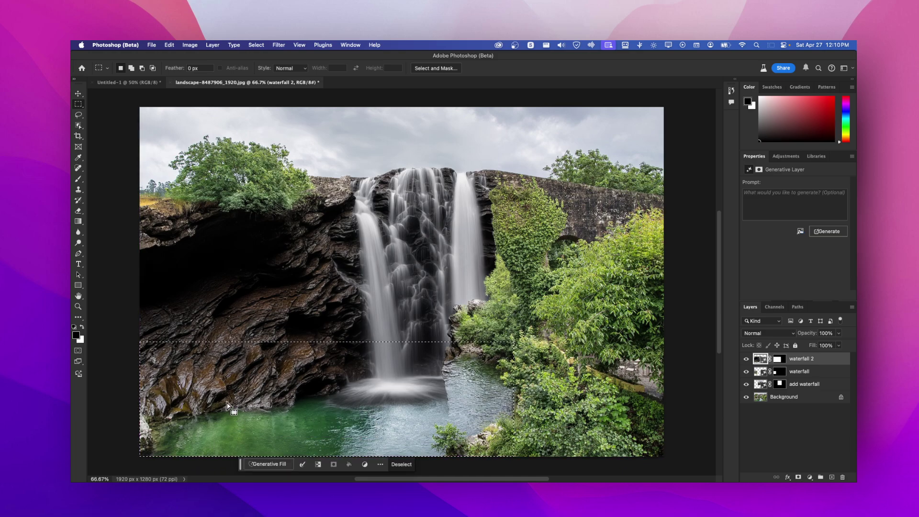
left_click(263, 462)
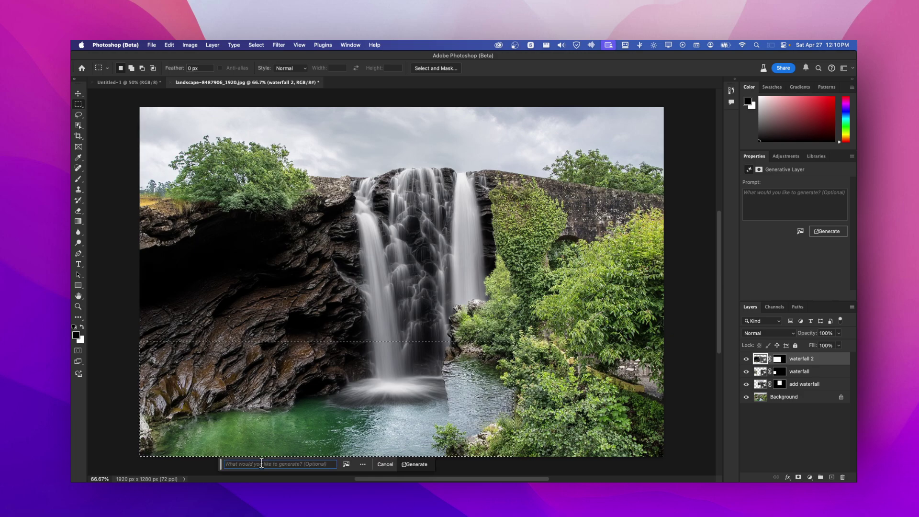
type("add water")
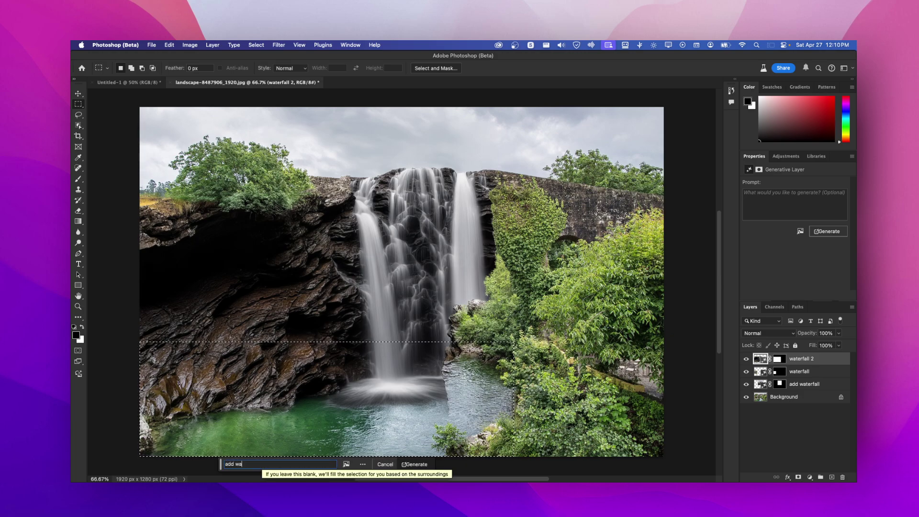
left_click(414, 464)
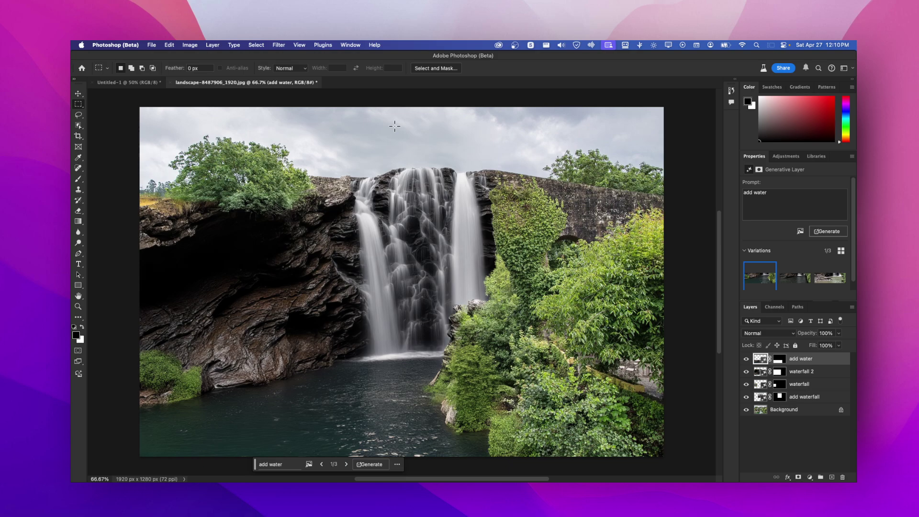
left_click(345, 463)
left_click(345, 464)
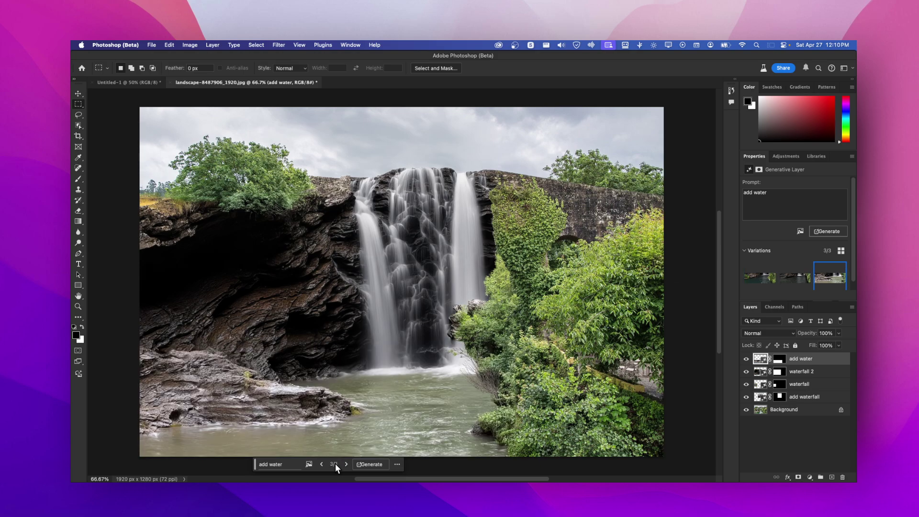
left_click(322, 463)
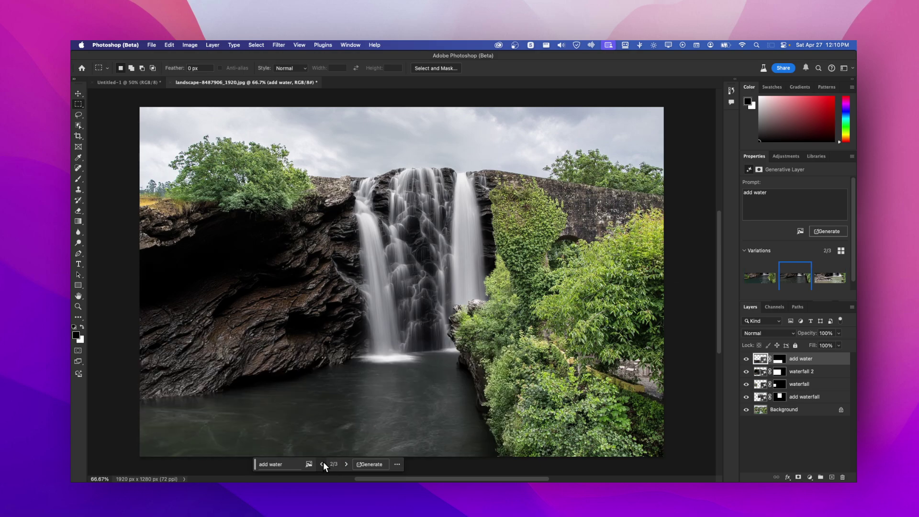